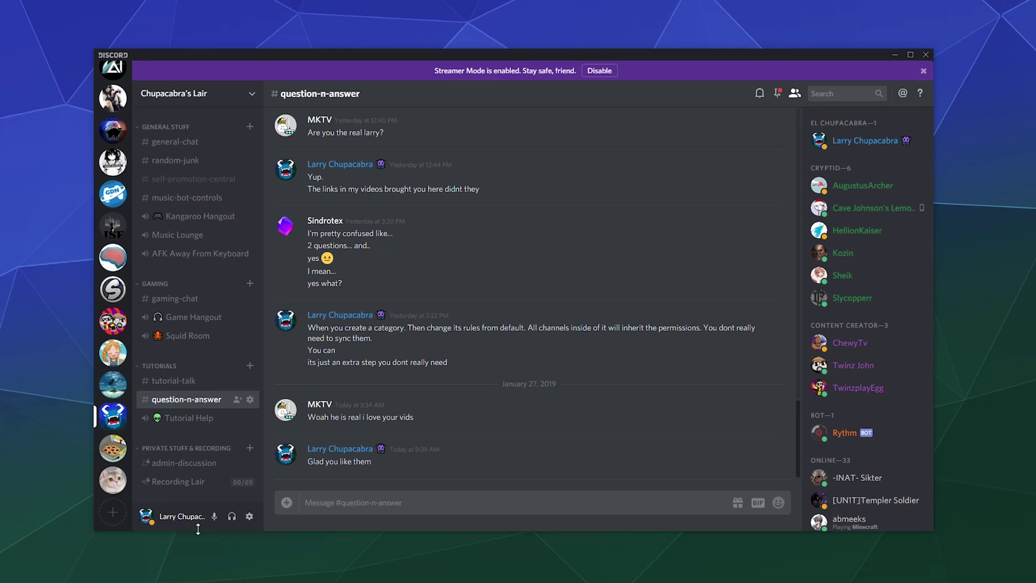
- From admin-discussion, join the Tutorial Help voice channel, then mute and unmute with the ` key
click(163, 471)
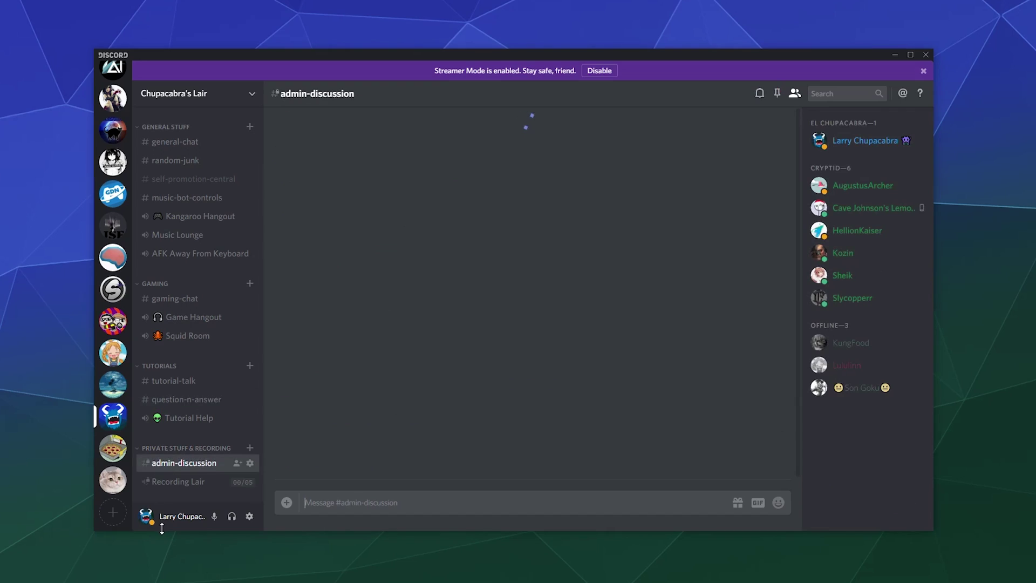
click(182, 418)
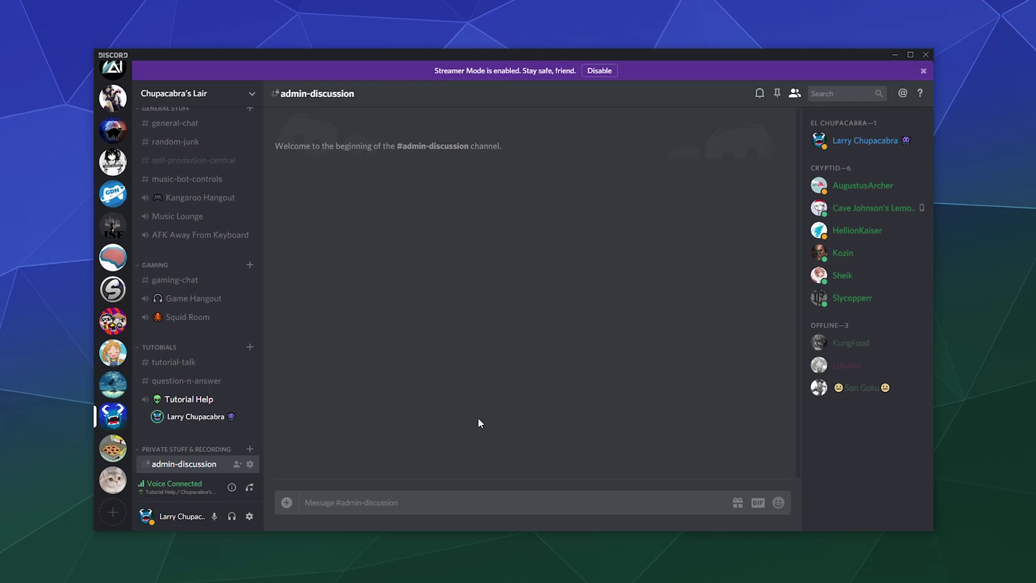
text(`)
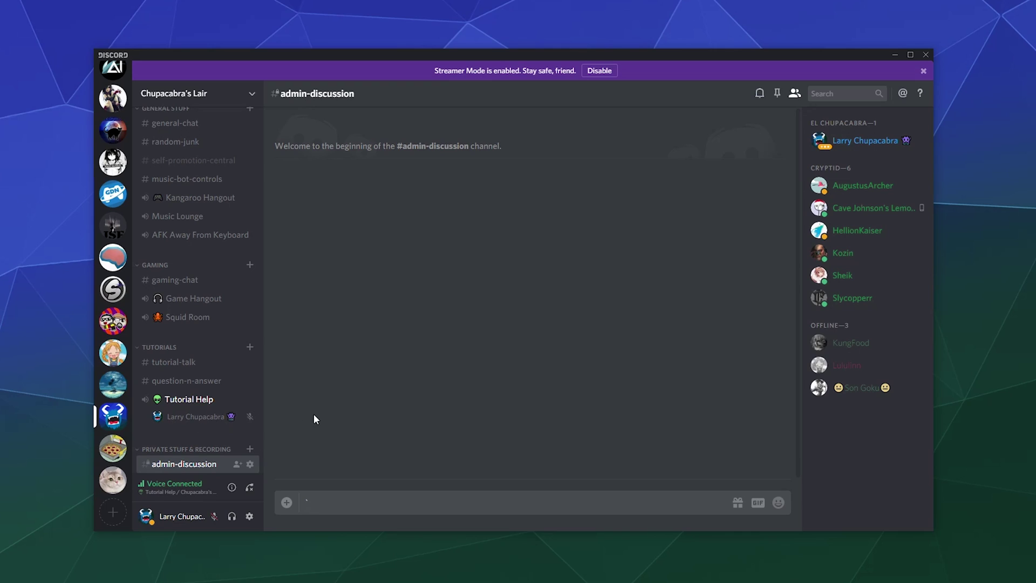
text(`)
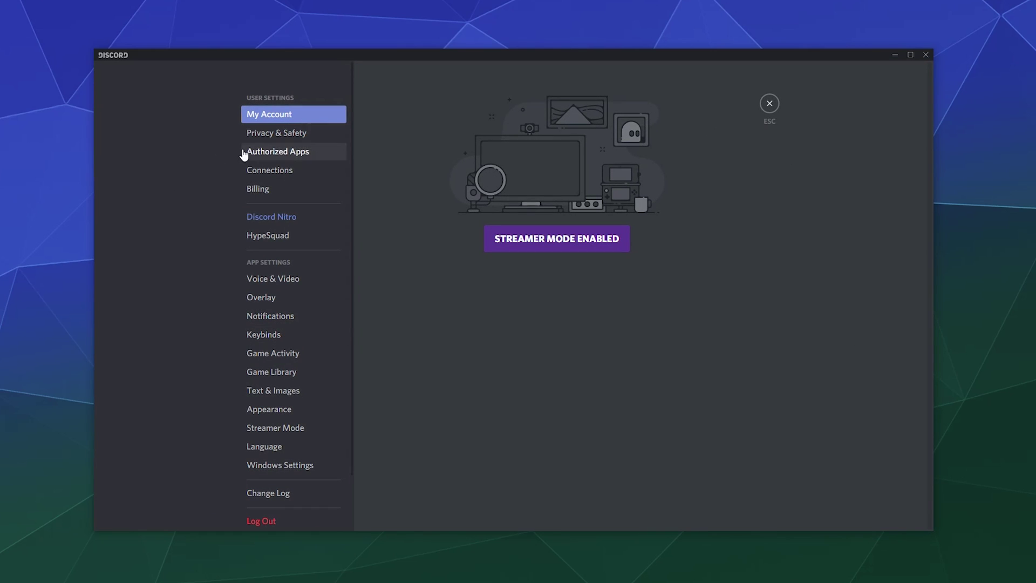
- Close settings, reopen User Settings and go to the Keybinds page listing Toggle Mute and Push to Talk
click(769, 103)
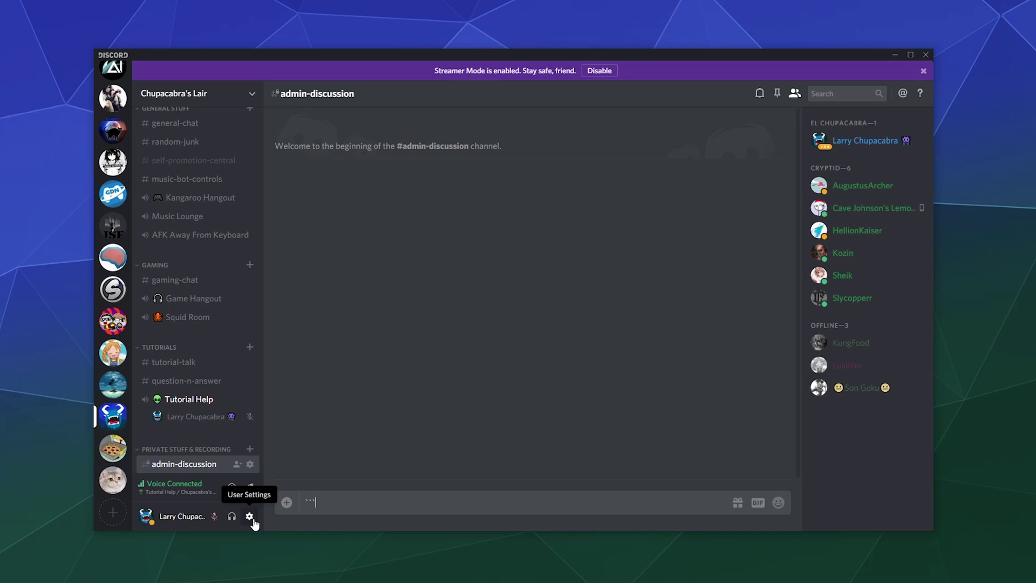
click(250, 517)
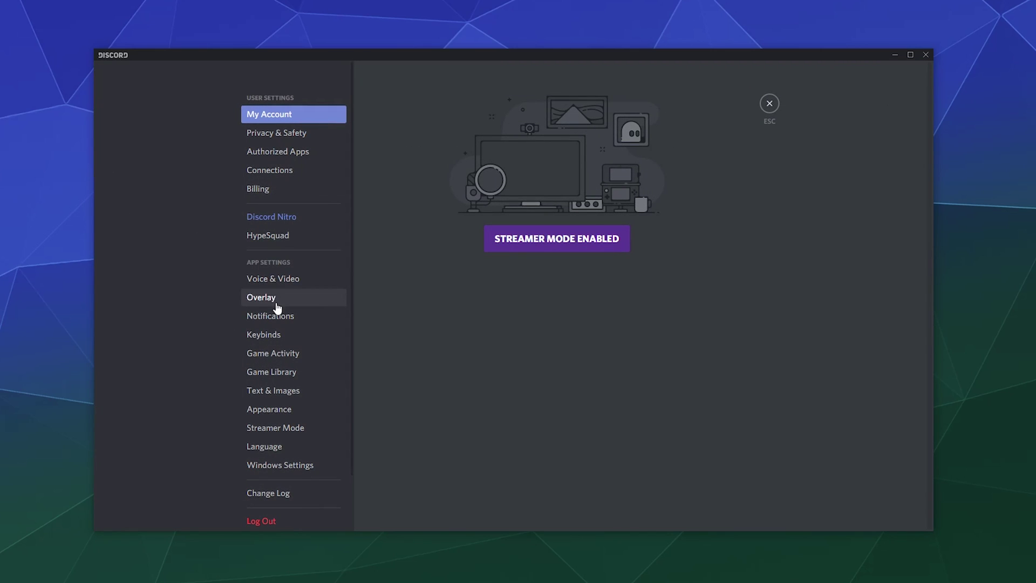
click(285, 336)
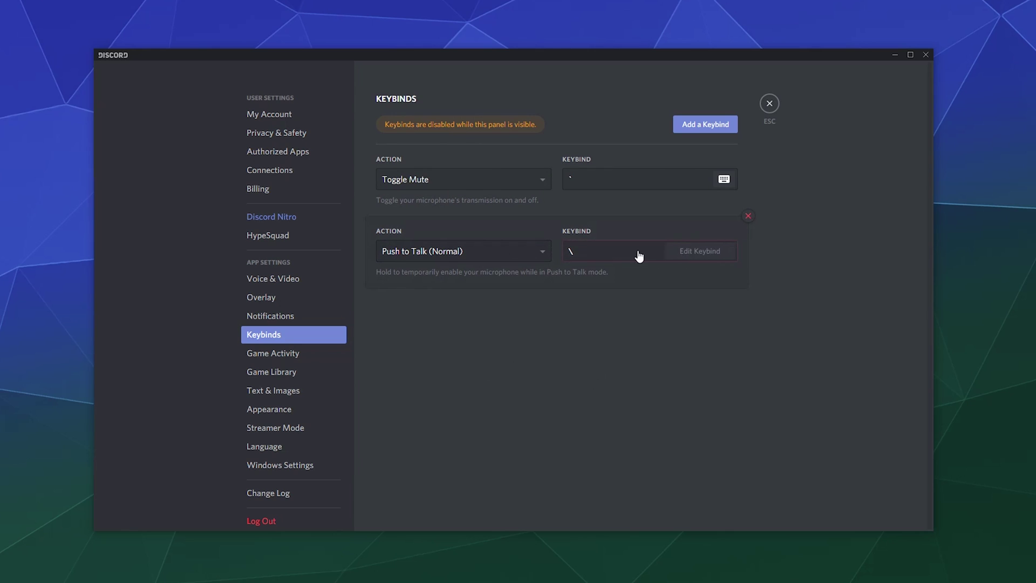
- Delete the Push to Talk (Normal) and Toggle Mute keybinds
click(747, 217)
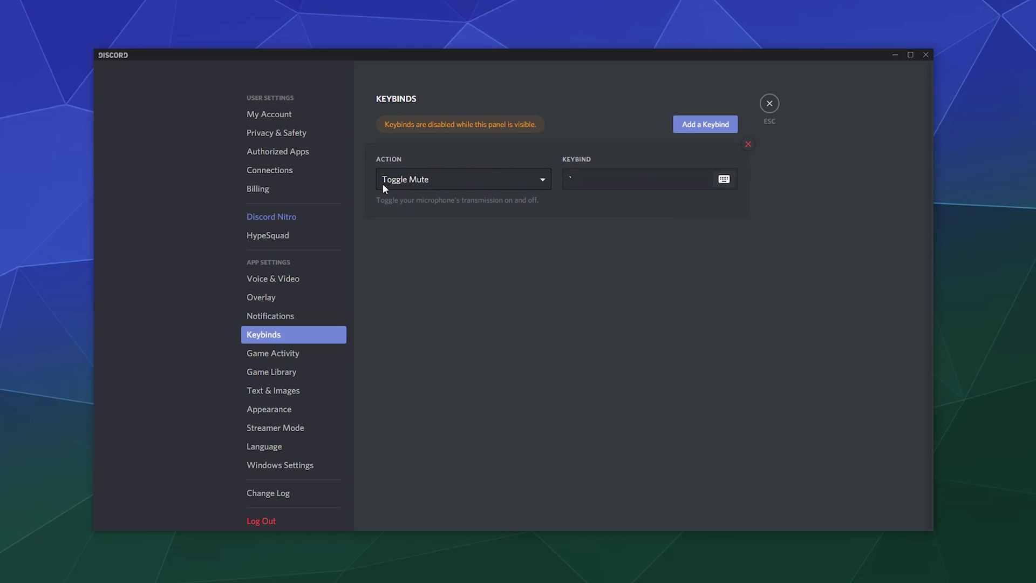
click(748, 144)
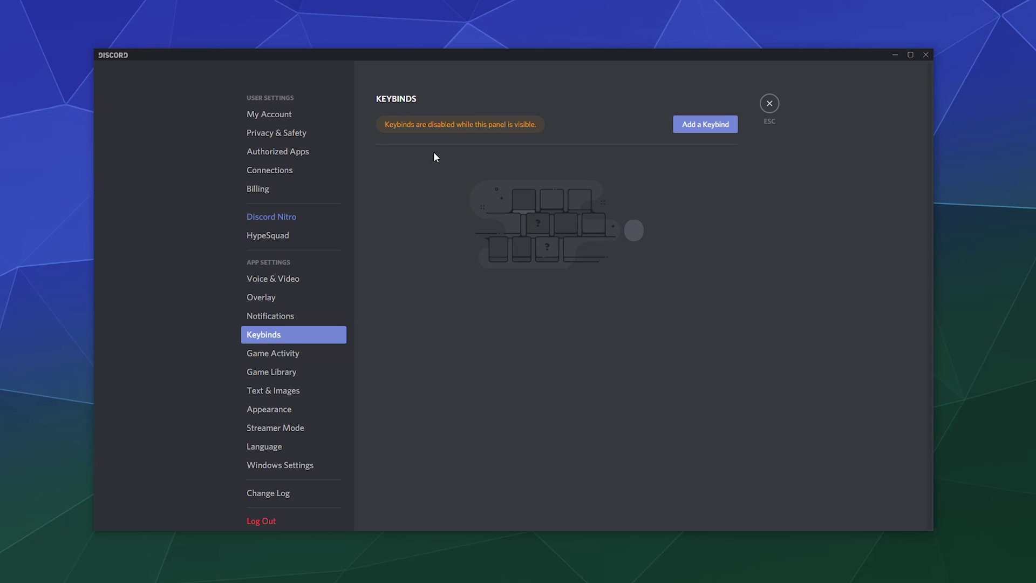
- Add a new keybind with action Toggle Mute, recorded to the backtick (`) key
click(718, 129)
click(544, 183)
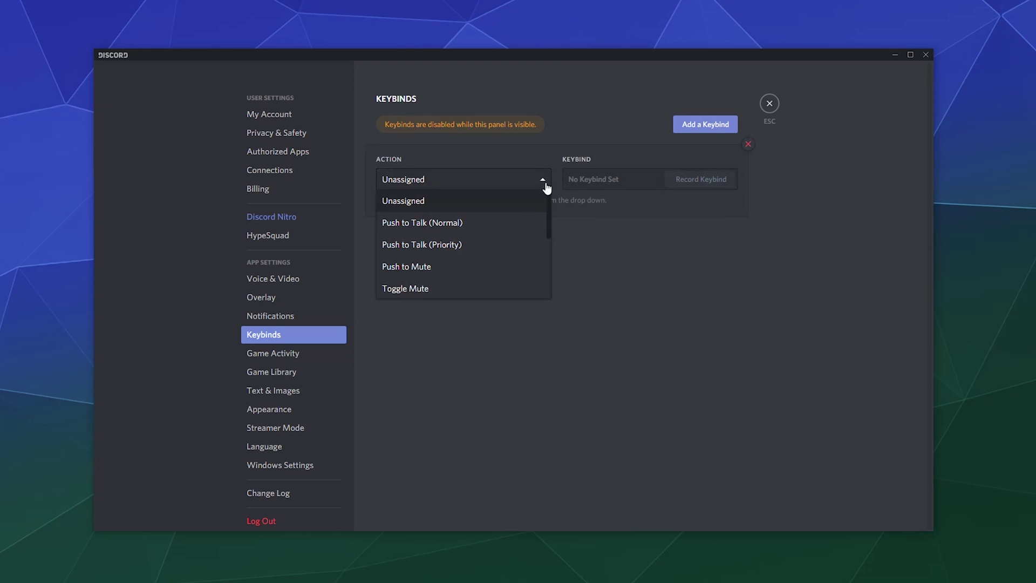
click(468, 288)
click(617, 186)
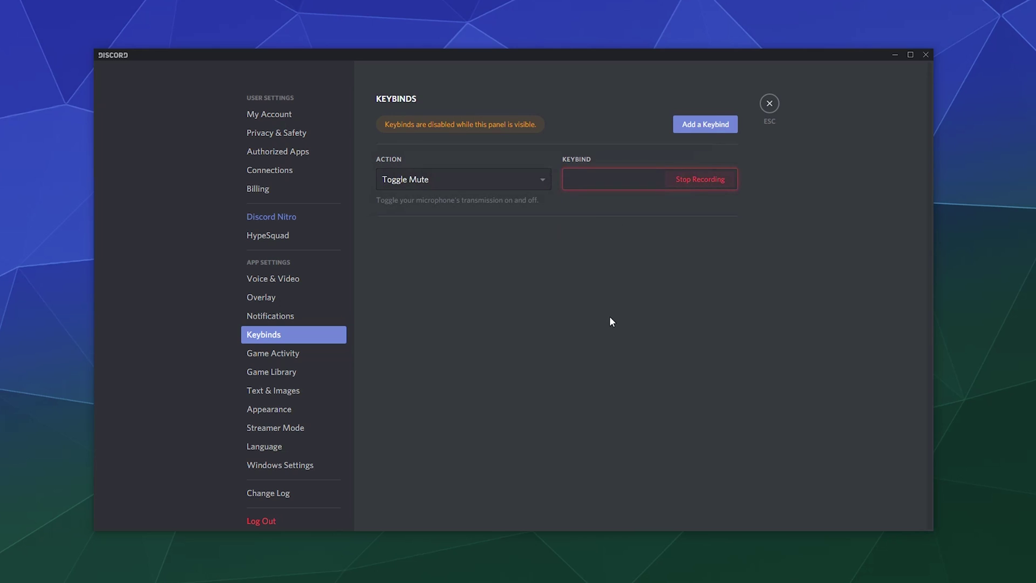
key(grave)
click(696, 181)
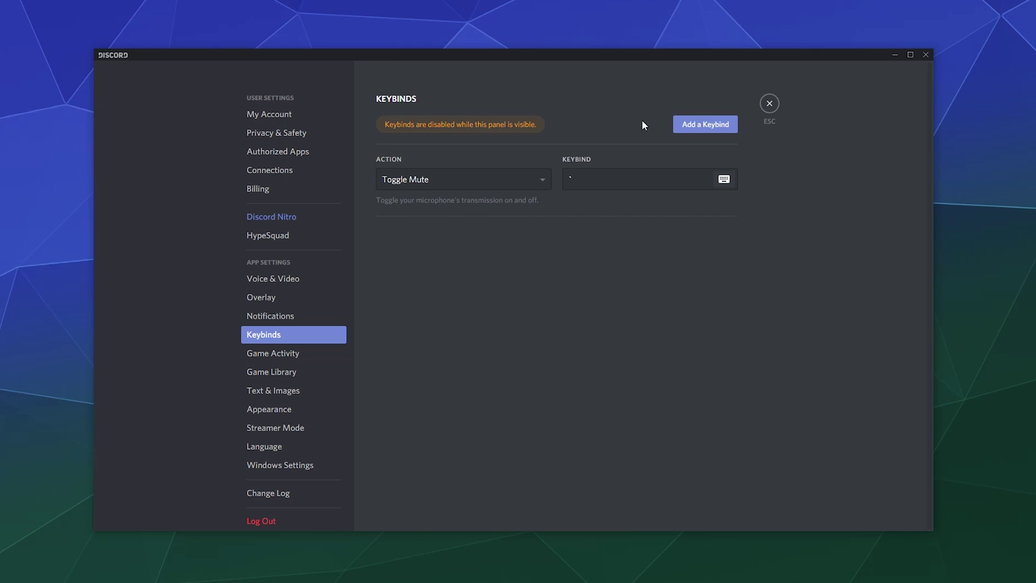
- Back in admin-discussion, erase the stray backticks from the message box and reopen User Settings
click(770, 104)
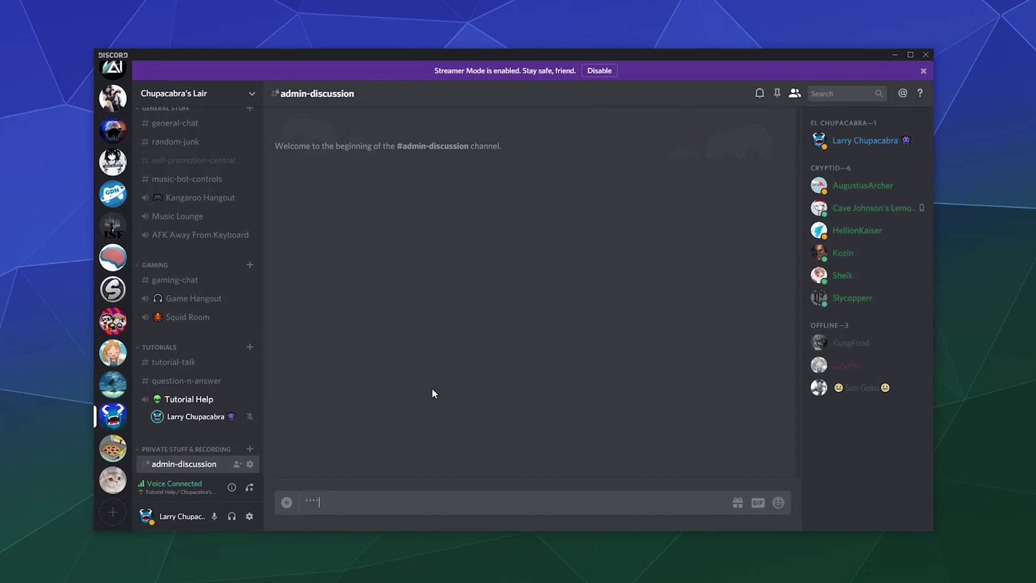
text(``)
key(BackSpace)
key(BackSpace)
key(BackSpace)
key(BackSpace)
key(BackSpace)
key(BackSpace)
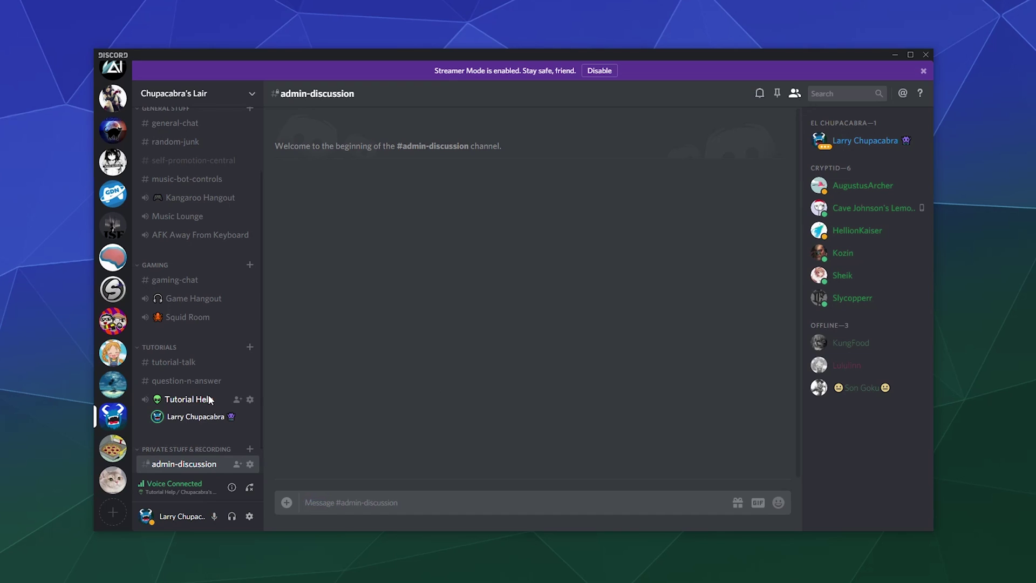
click(250, 516)
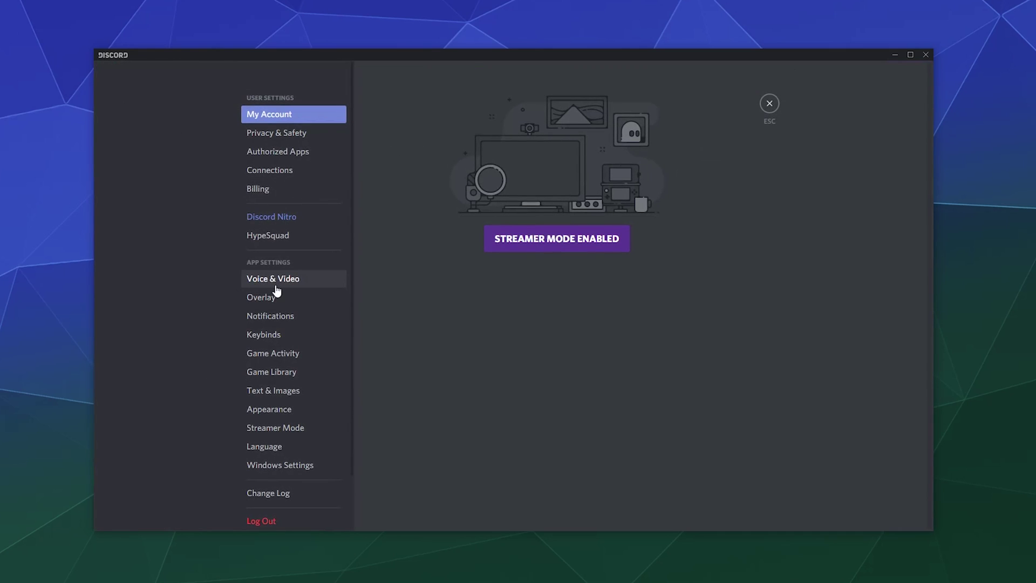
- On the Keybinds page, add a second keybind and browse the actions in its Action dropdown
click(270, 335)
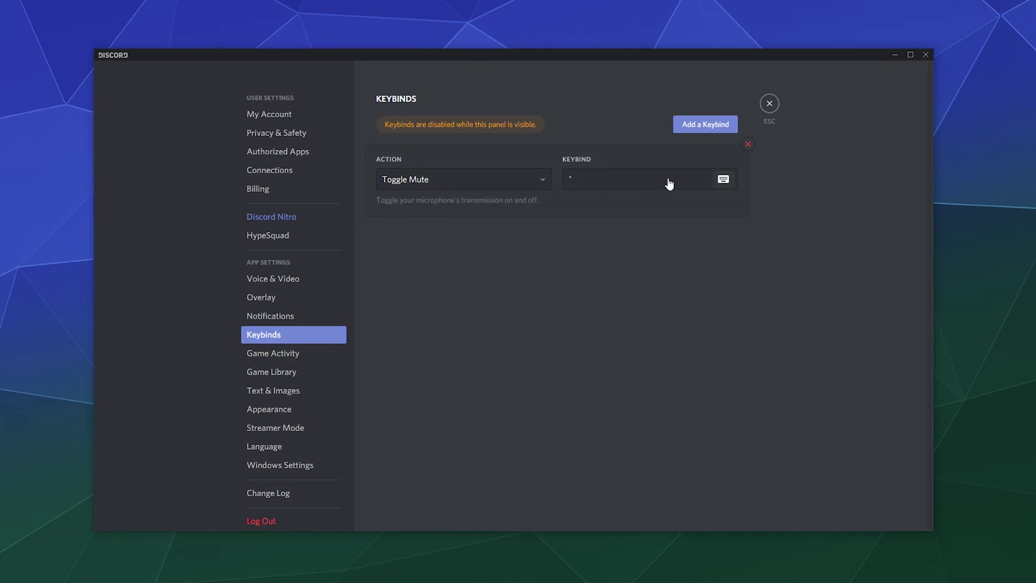
click(705, 124)
click(431, 251)
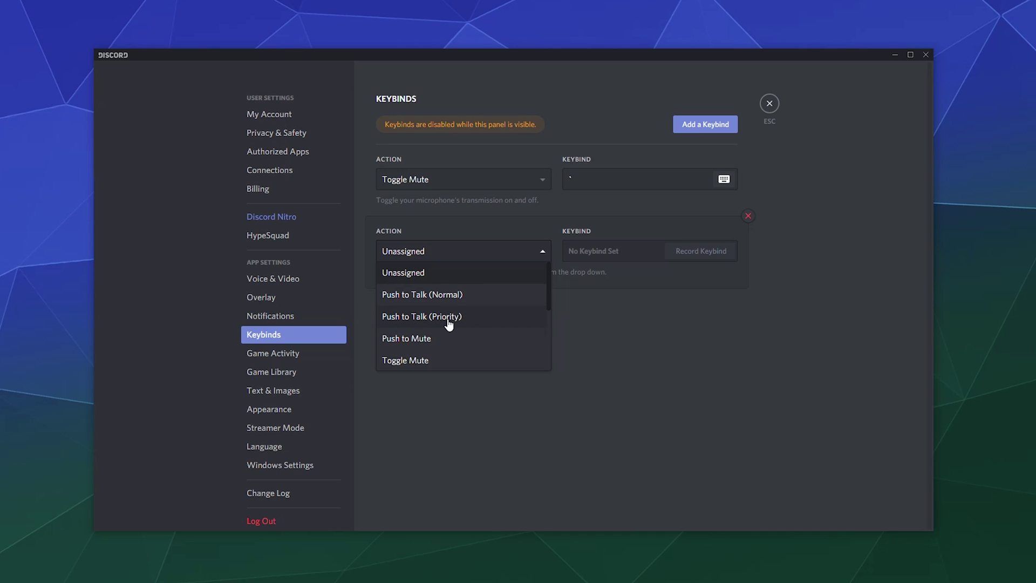
scroll(448, 324, down, 2)
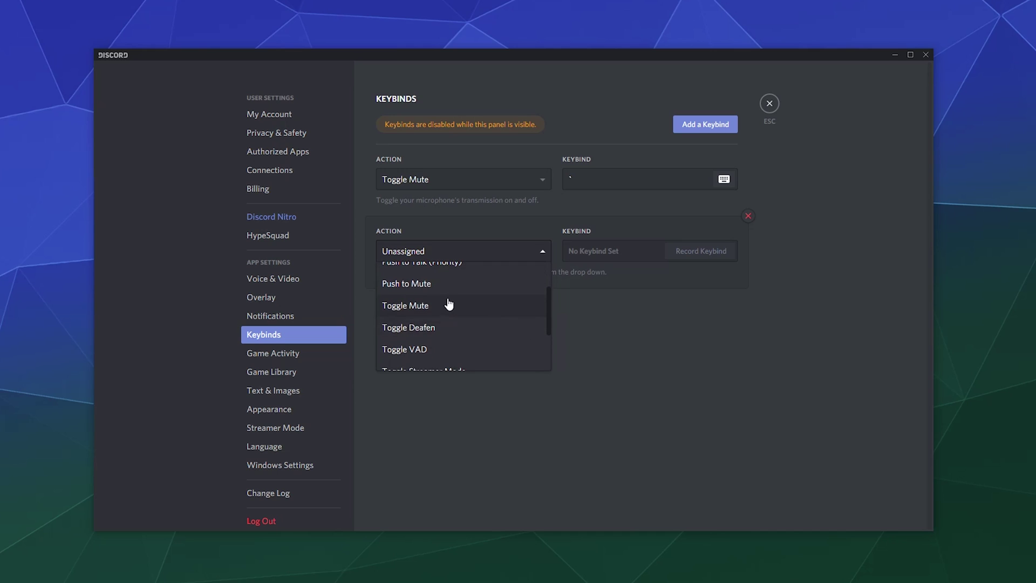
scroll(437, 337, down, 1)
scroll(437, 335, down, 2)
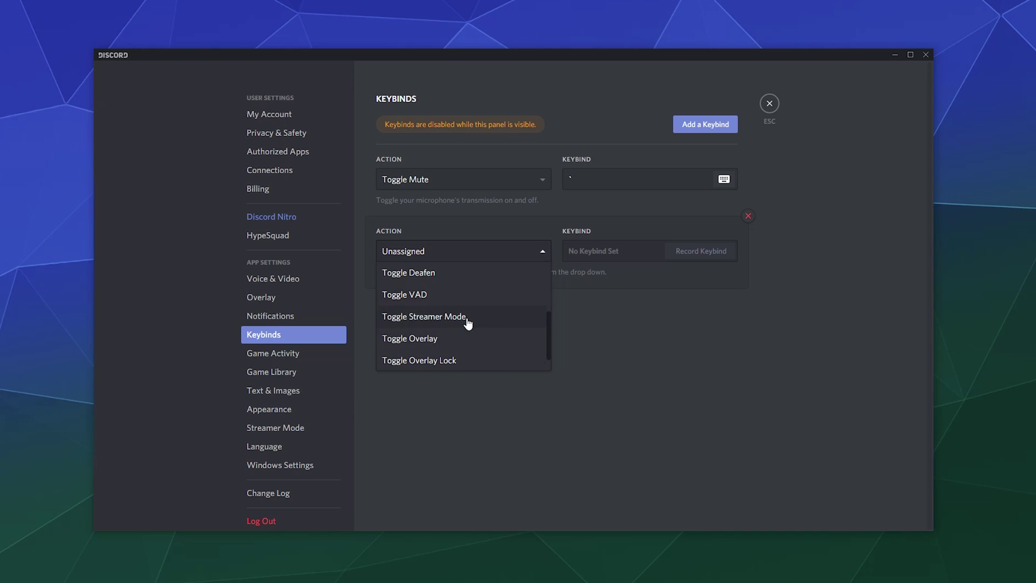
scroll(488, 319, down, 1)
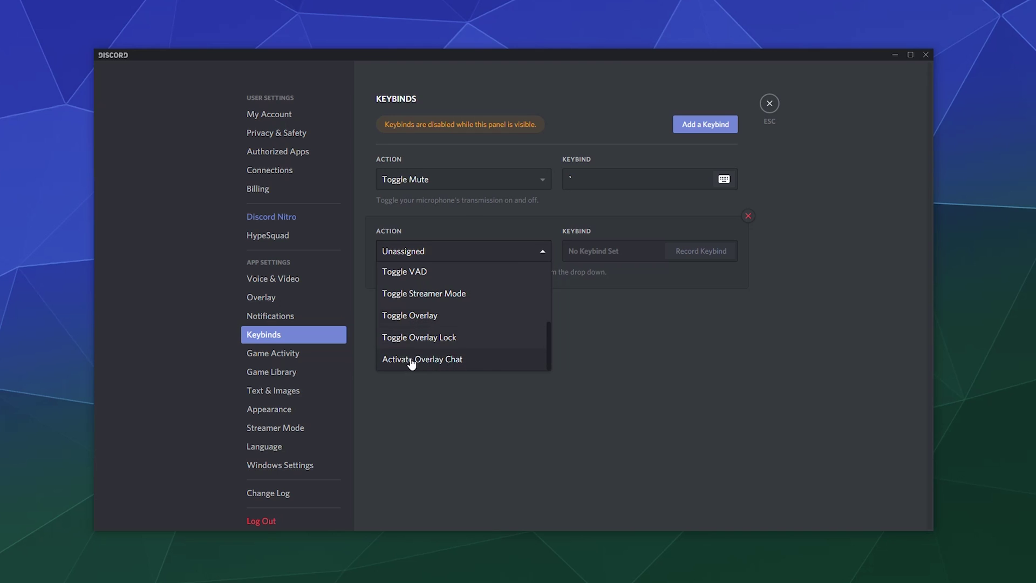
scroll(477, 356, up, 3)
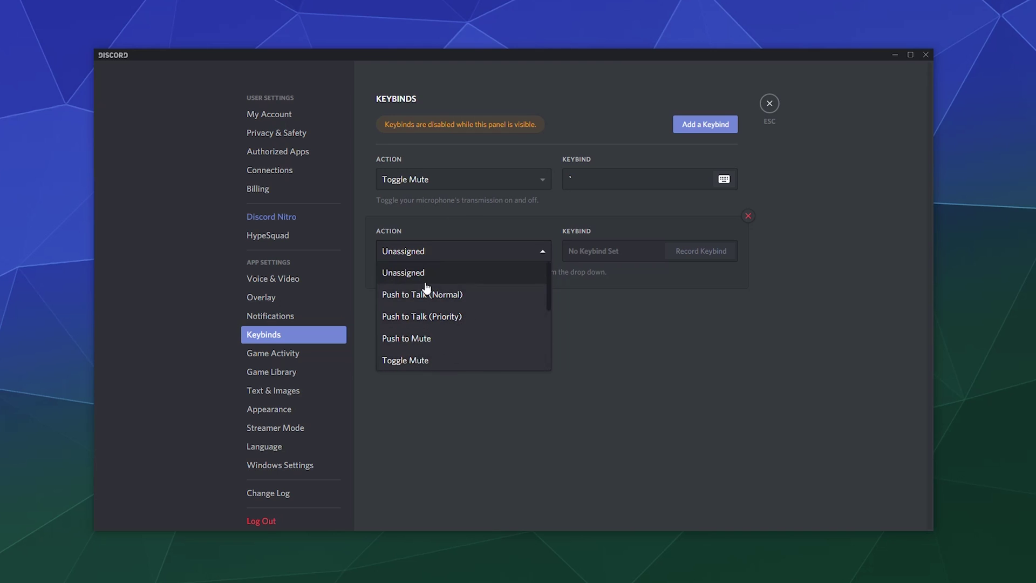
scroll(462, 286, down, 3)
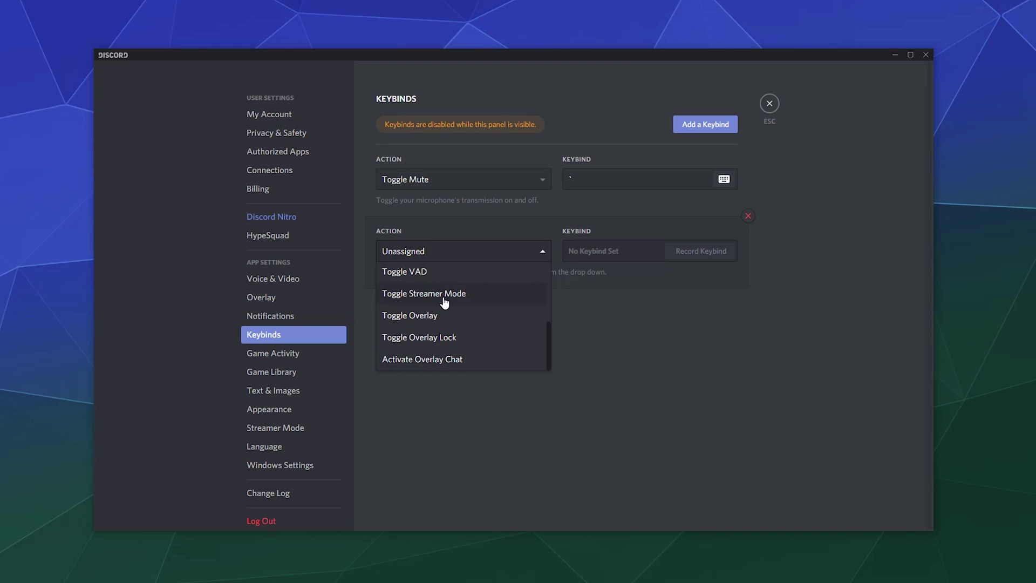
scroll(444, 301, up, 4)
scroll(445, 301, down, 2)
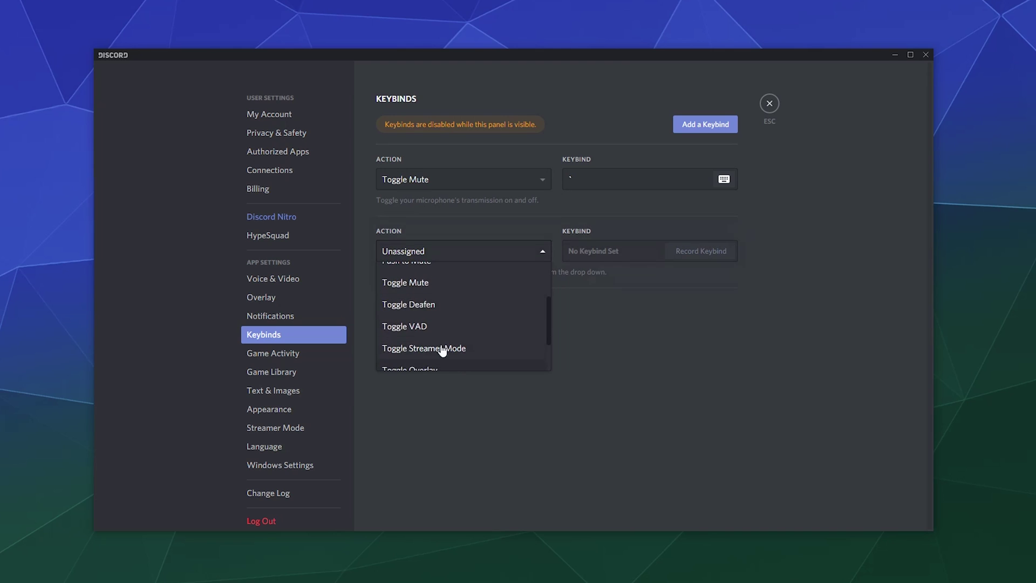
scroll(443, 351, up, 3)
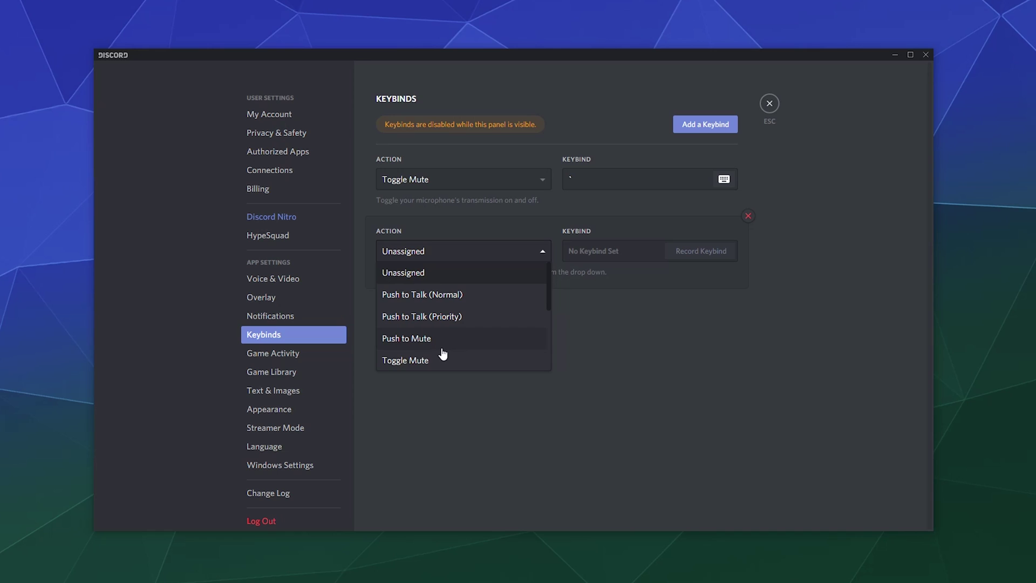
scroll(453, 353, down, 5)
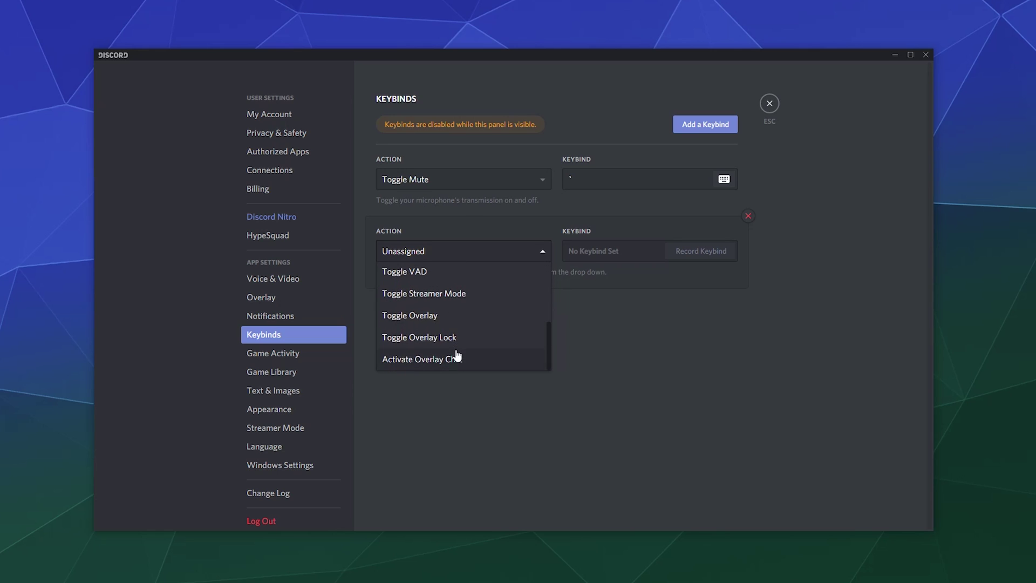